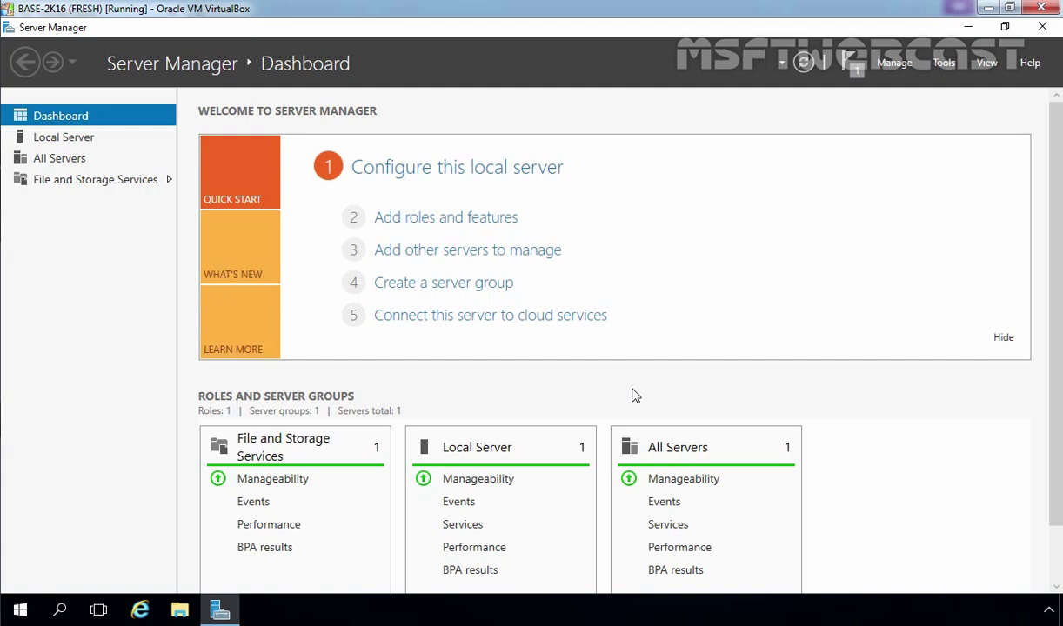
Open the server notifications and dismiss the Feature installation entry
{"action": "left_click", "coordinate": [852, 64]}
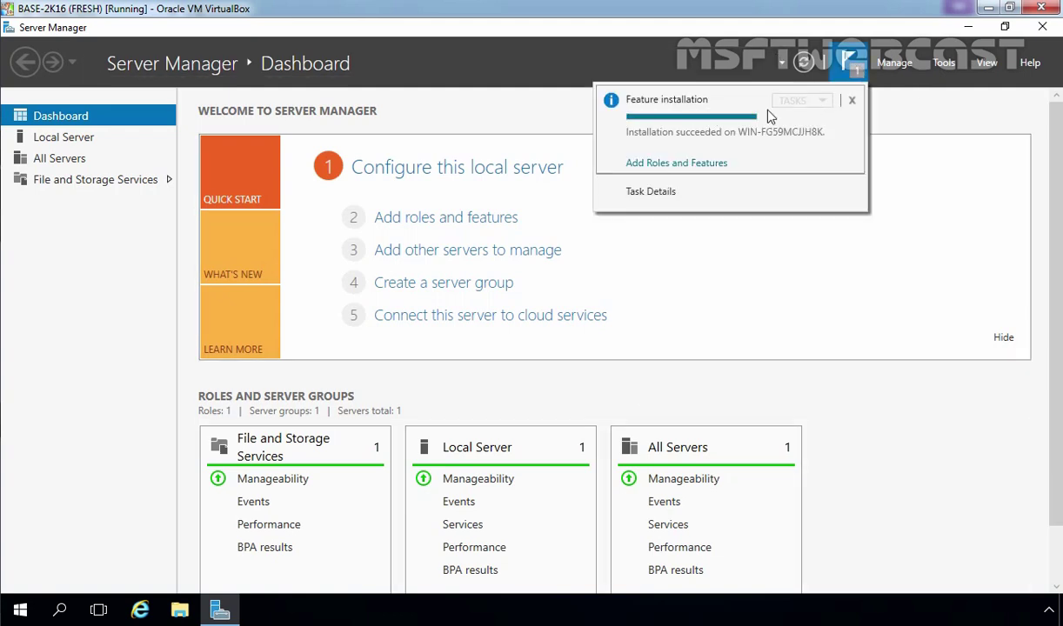
{"action": "left_click", "coordinate": [852, 103]}
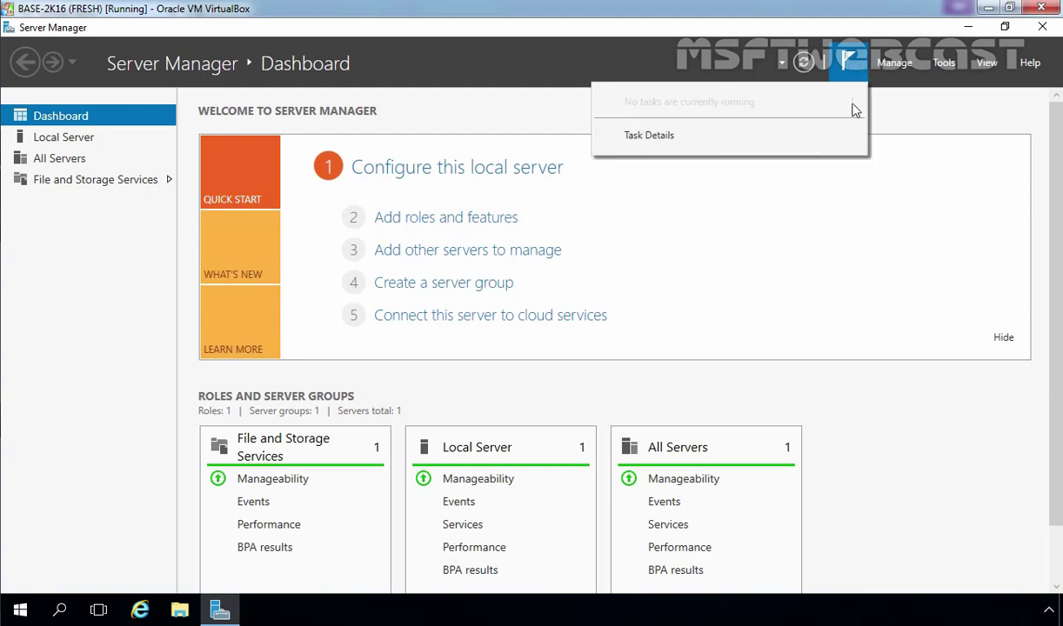
Check the installation state of Windows Server Backup in the Add Roles and Features Wizard's feature list, and exit without installing anything
{"action": "left_click", "coordinate": [443, 224]}
{"action": "left_click", "coordinate": [445, 224]}
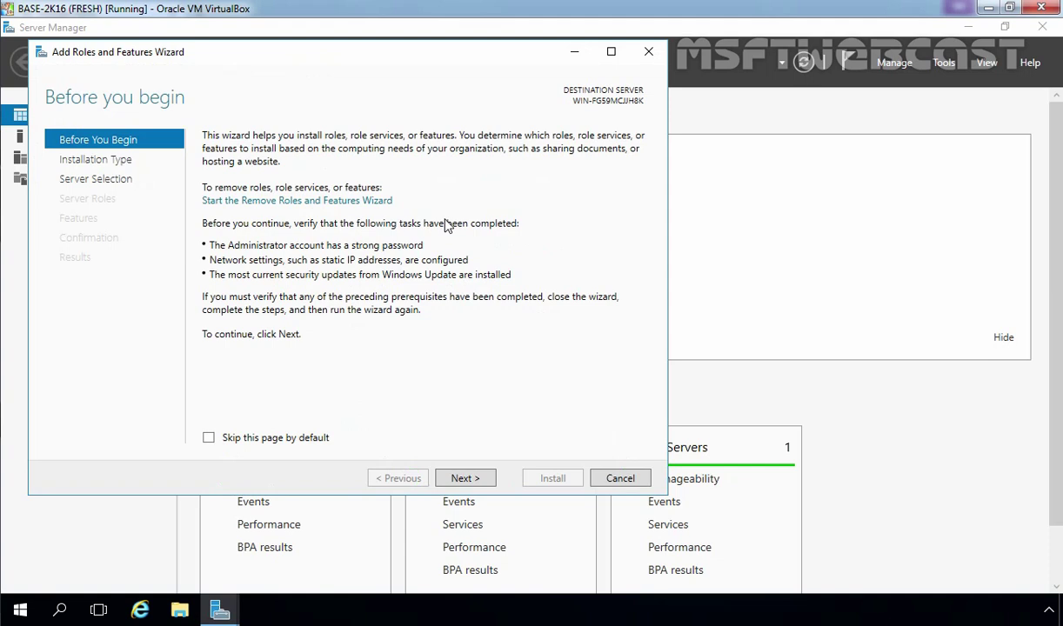
{"action": "left_click", "coordinate": [463, 478]}
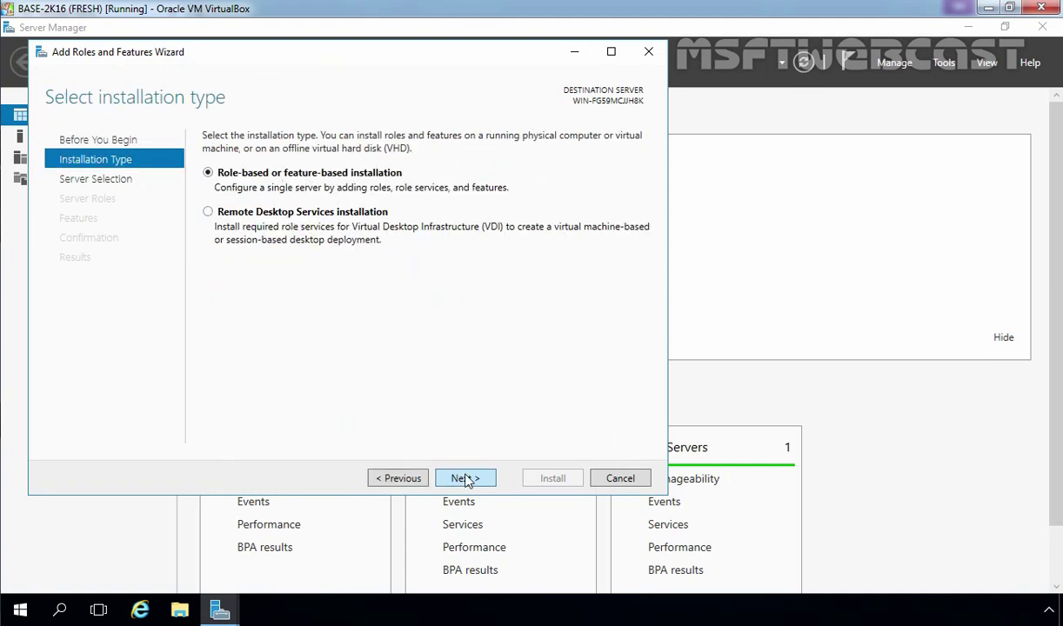
{"action": "left_click", "coordinate": [466, 478]}
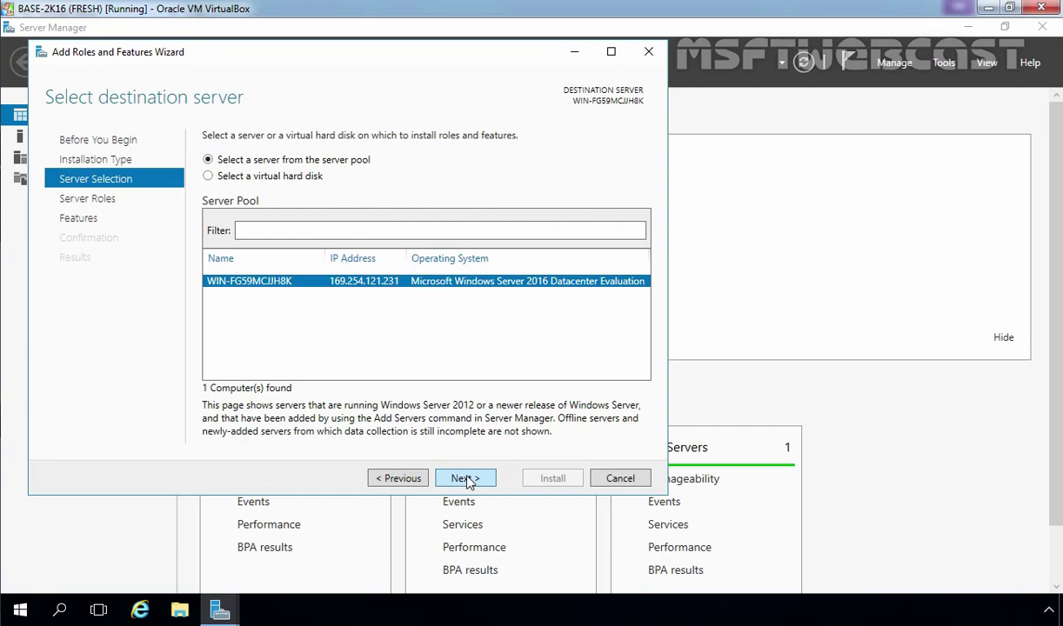
{"action": "left_click", "coordinate": [465, 478]}
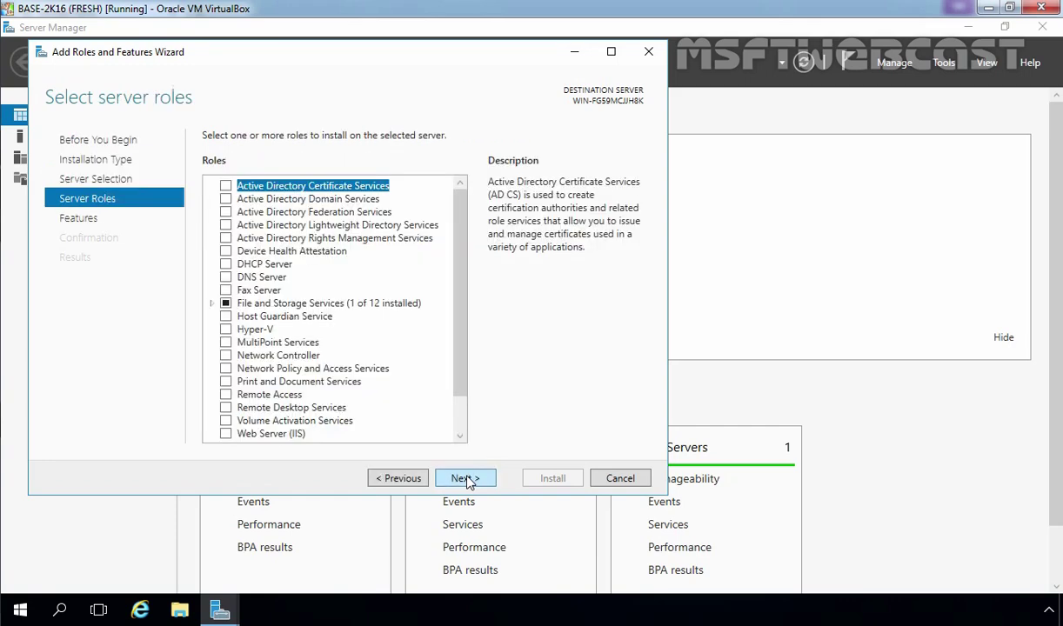
{"action": "left_click", "coordinate": [466, 479]}
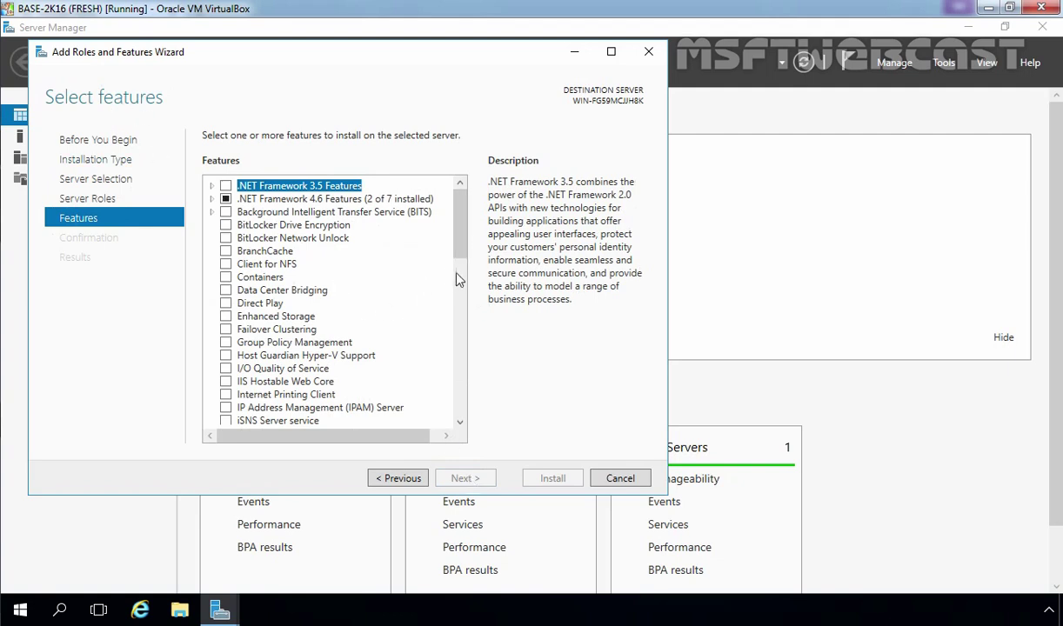
{"action": "left_click_drag", "start_coordinate": [460, 228], "coordinate": [461, 326]}
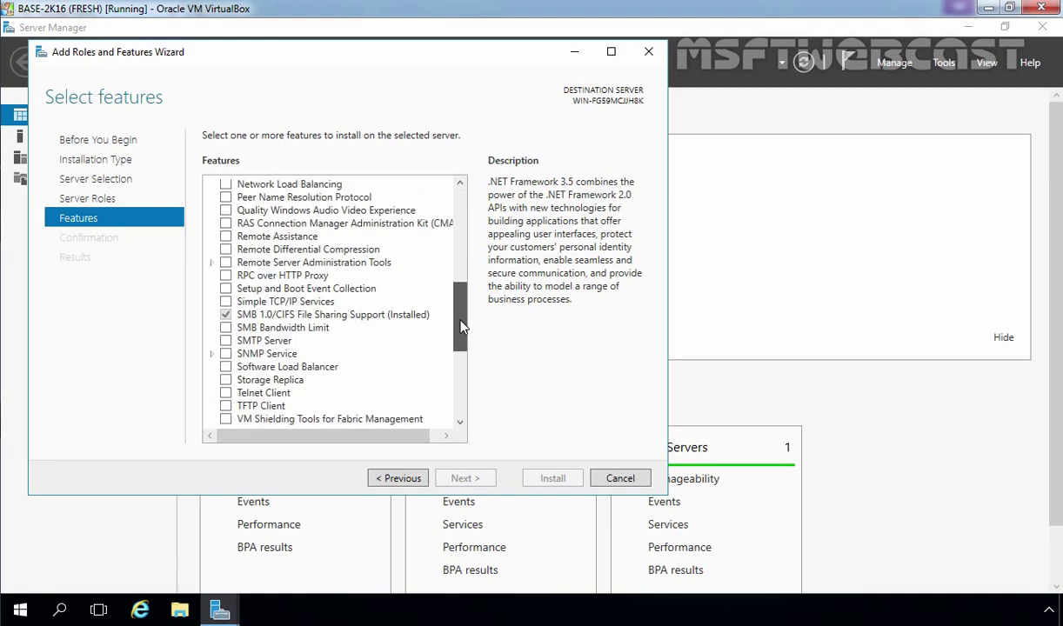
{"action": "scroll", "coordinate": [438, 299], "scroll_direction": "down", "scroll_amount": 5}
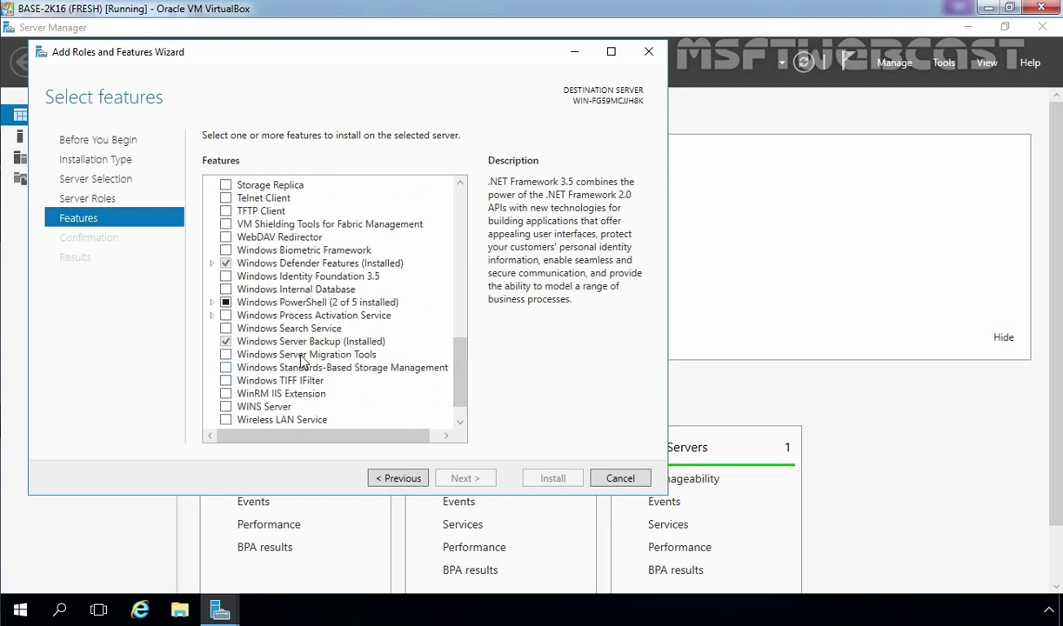
{"action": "left_click", "coordinate": [274, 342]}
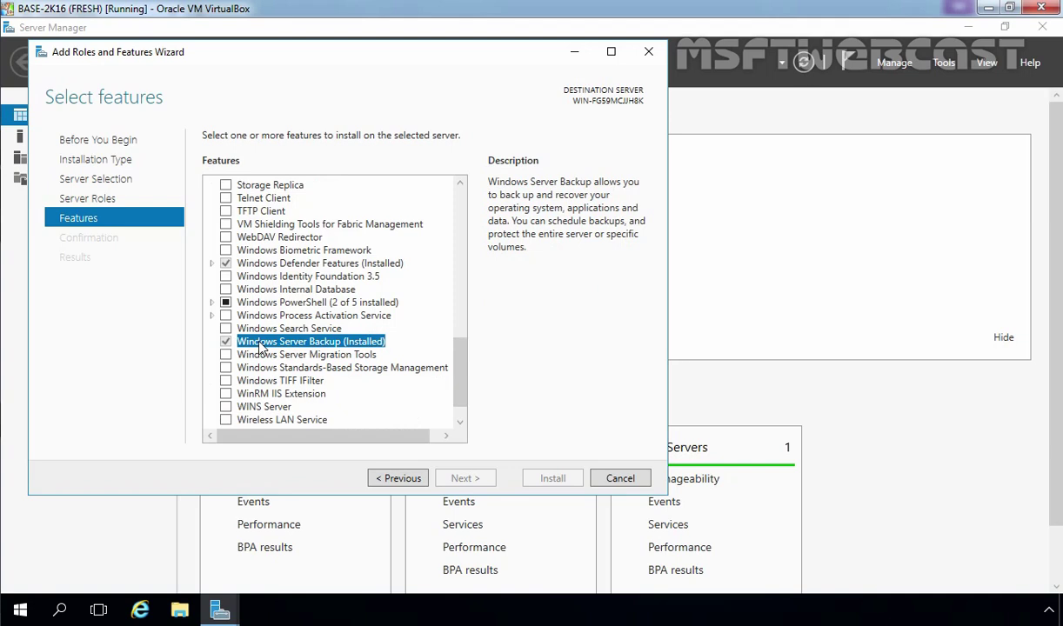
{"action": "left_click", "coordinate": [619, 479]}
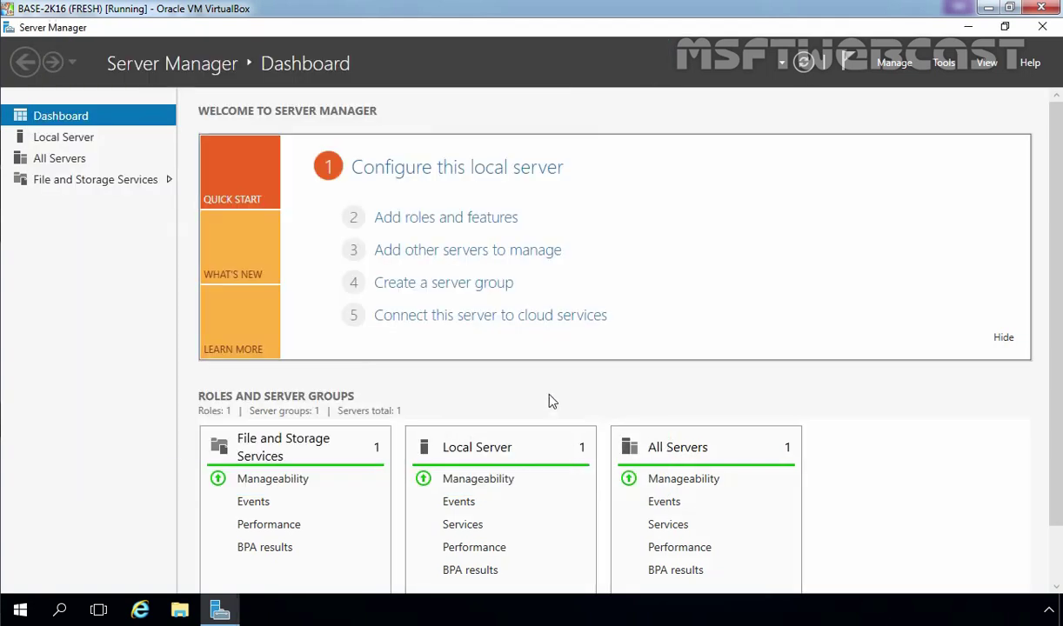
Open Windows Server Backup and start a new backup schedule with the Full server (recommended) configuration
{"action": "left_click", "coordinate": [944, 64]}
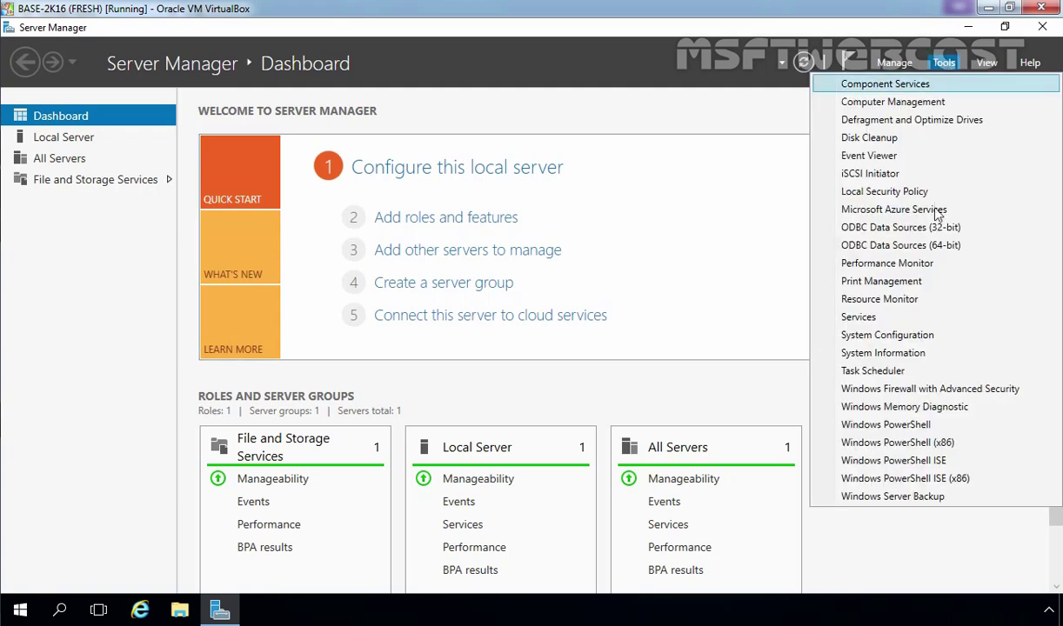
{"action": "left_click", "coordinate": [891, 496]}
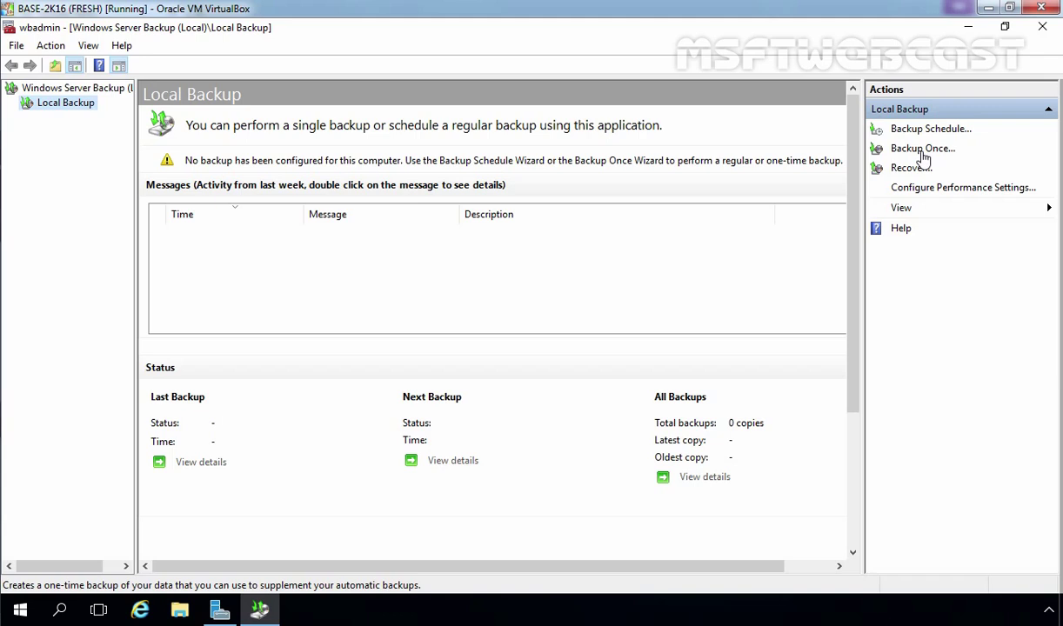
{"action": "left_click", "coordinate": [909, 135]}
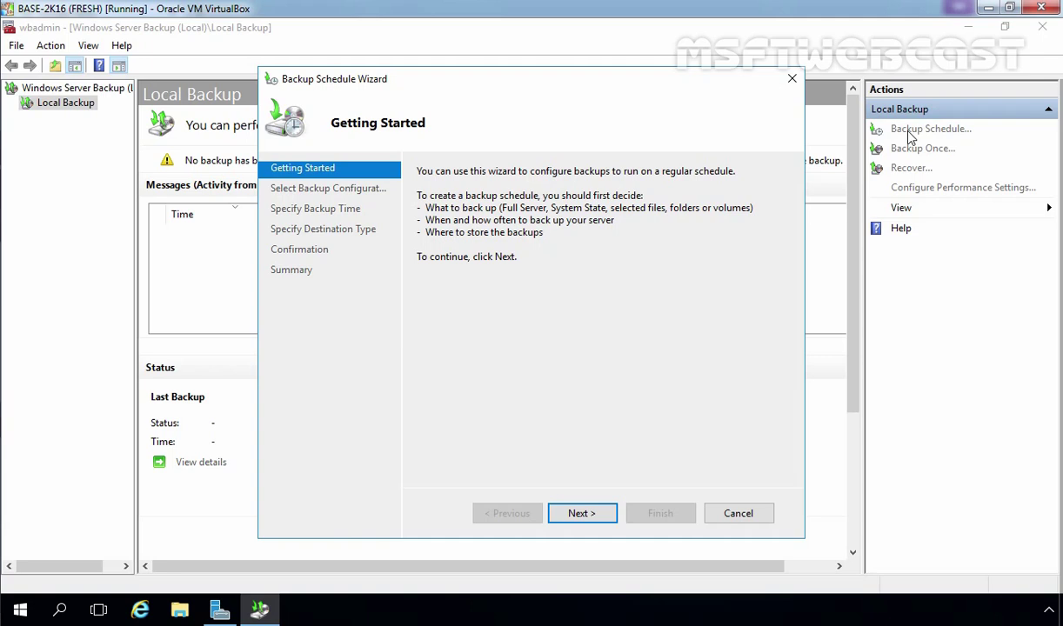
{"action": "left_click", "coordinate": [579, 515]}
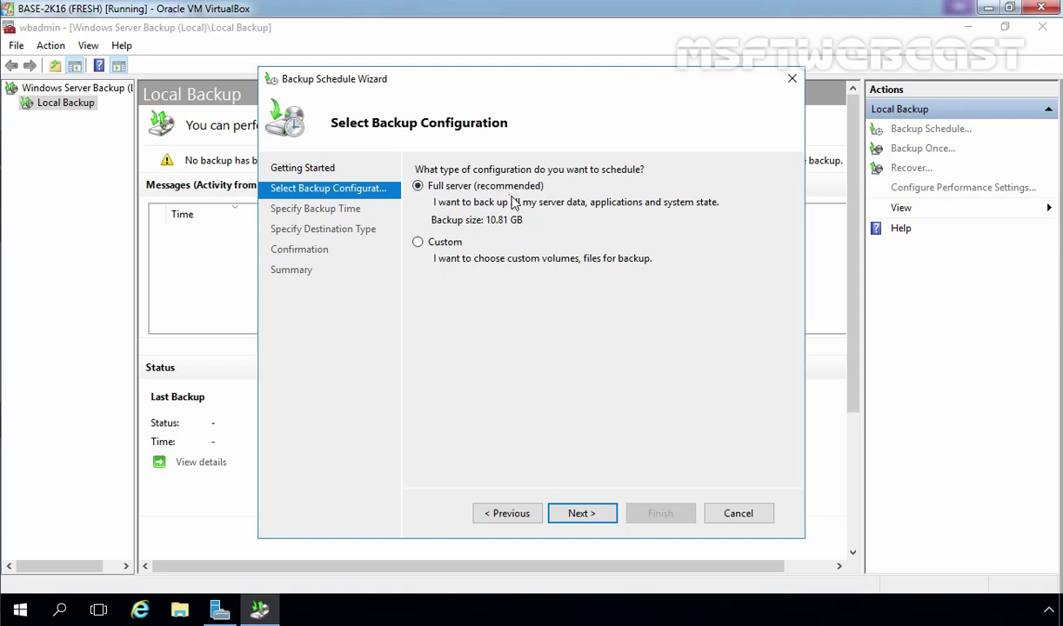
{"action": "left_click", "coordinate": [589, 514]}
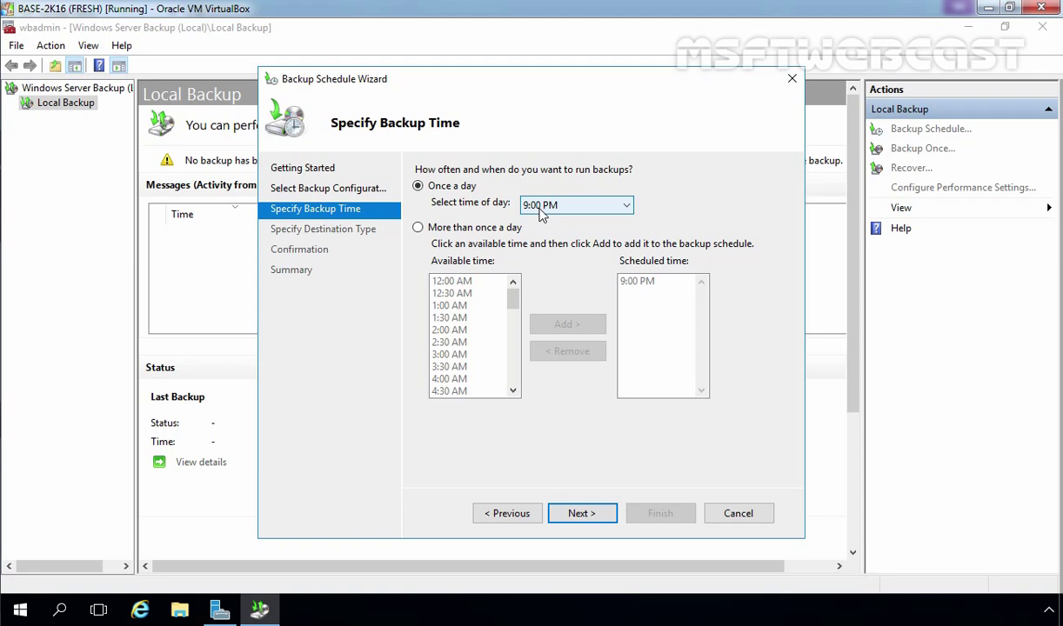
Schedule the backup to run once a day at 11:00 PM and proceed to the destination type
{"action": "left_click", "coordinate": [542, 209]}
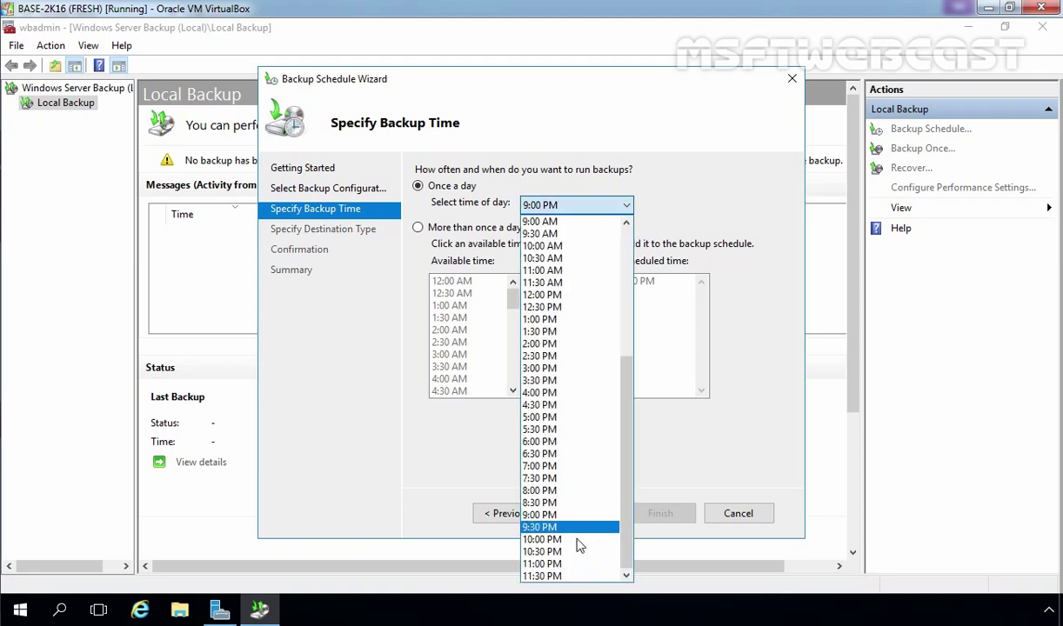
{"action": "left_click", "coordinate": [557, 564]}
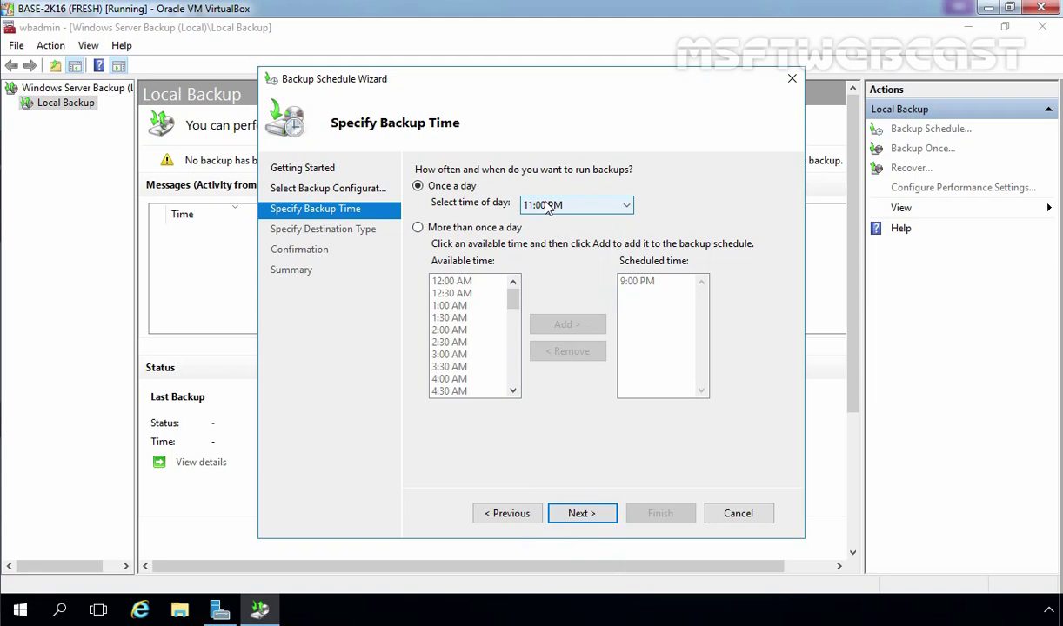
{"action": "left_click", "coordinate": [580, 515]}
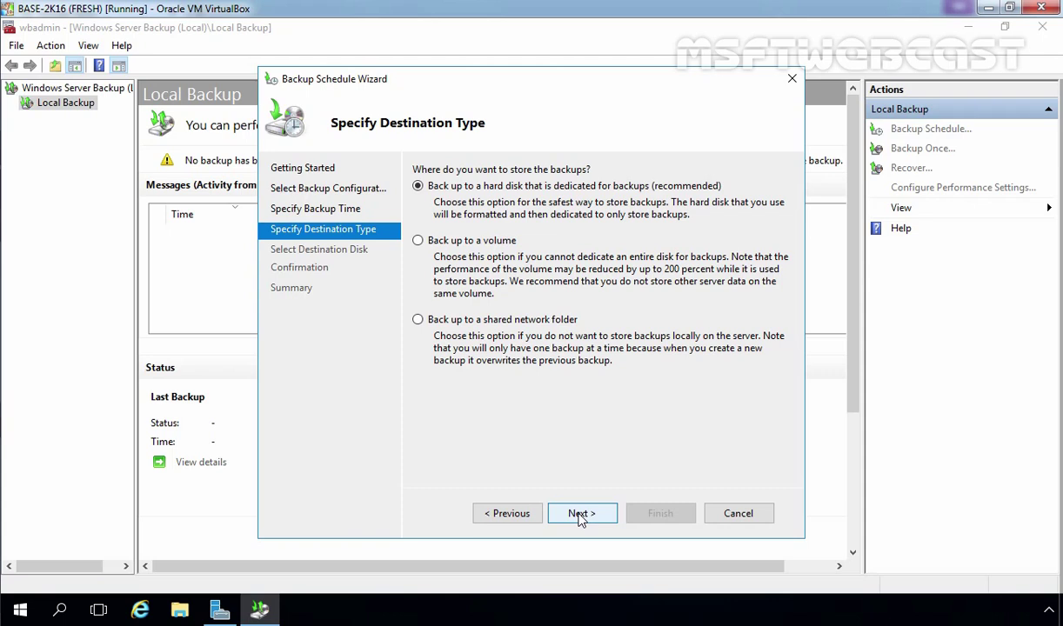
Inspect Disk 1 in Disk Management and the contents of its New Volume (E:), and return to the backup schedule
{"action": "right_click", "coordinate": [24, 611]}
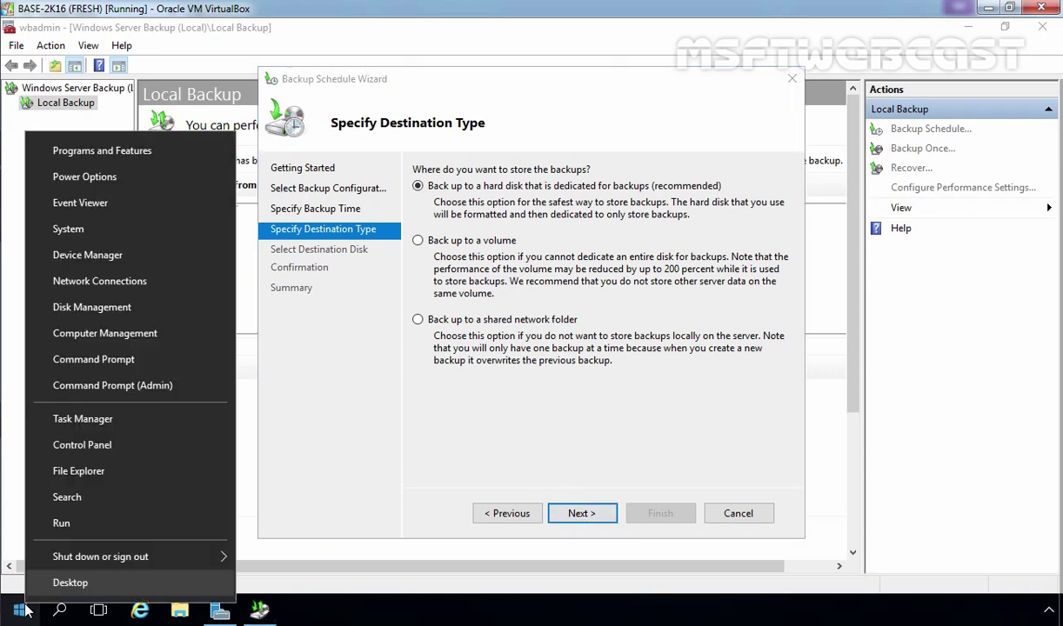
{"action": "left_click", "coordinate": [83, 308]}
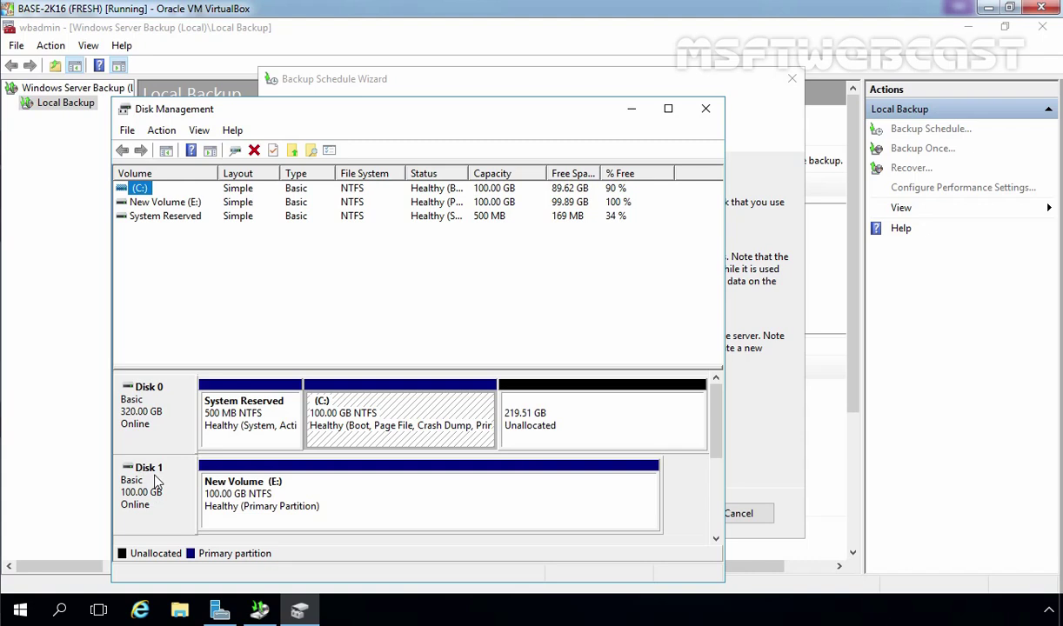
{"action": "right_click", "coordinate": [264, 492]}
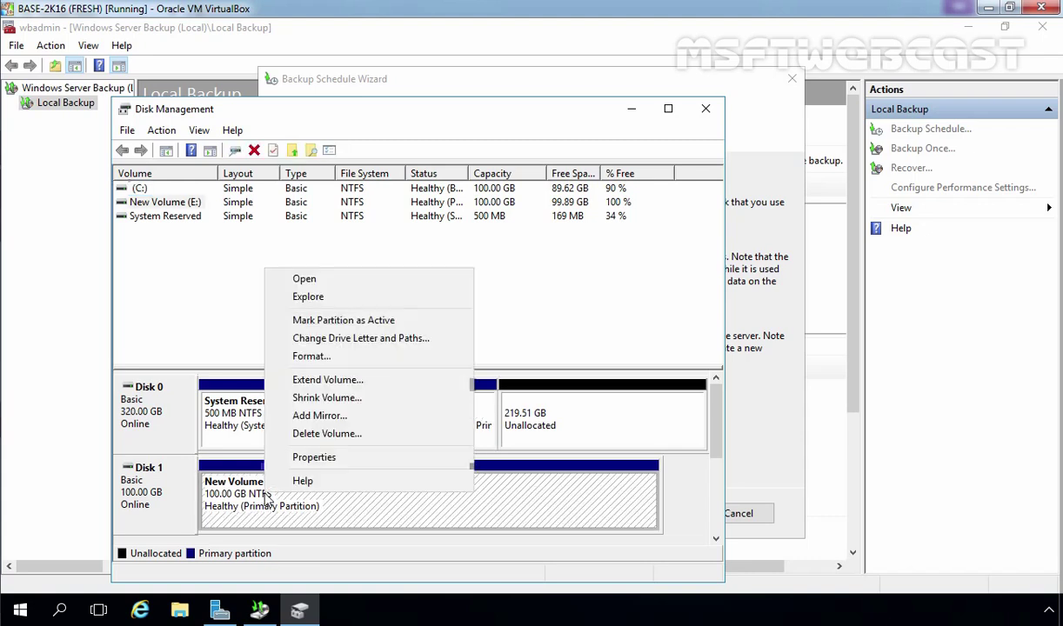
{"action": "left_click", "coordinate": [306, 280]}
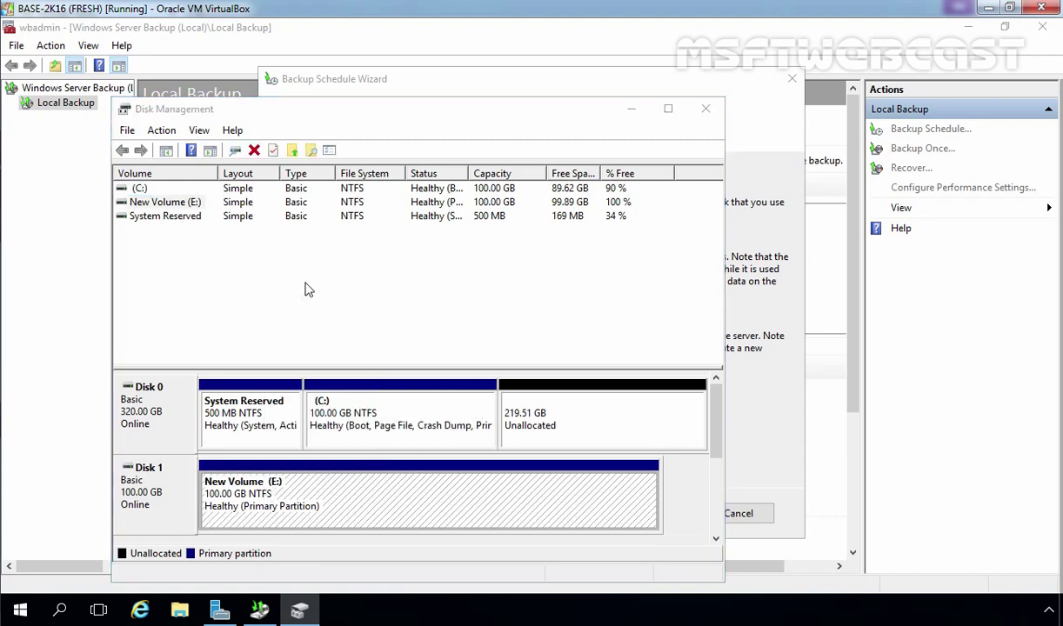
{"action": "left_click_drag", "start_coordinate": [536, 376], "coordinate": [333, 209]}
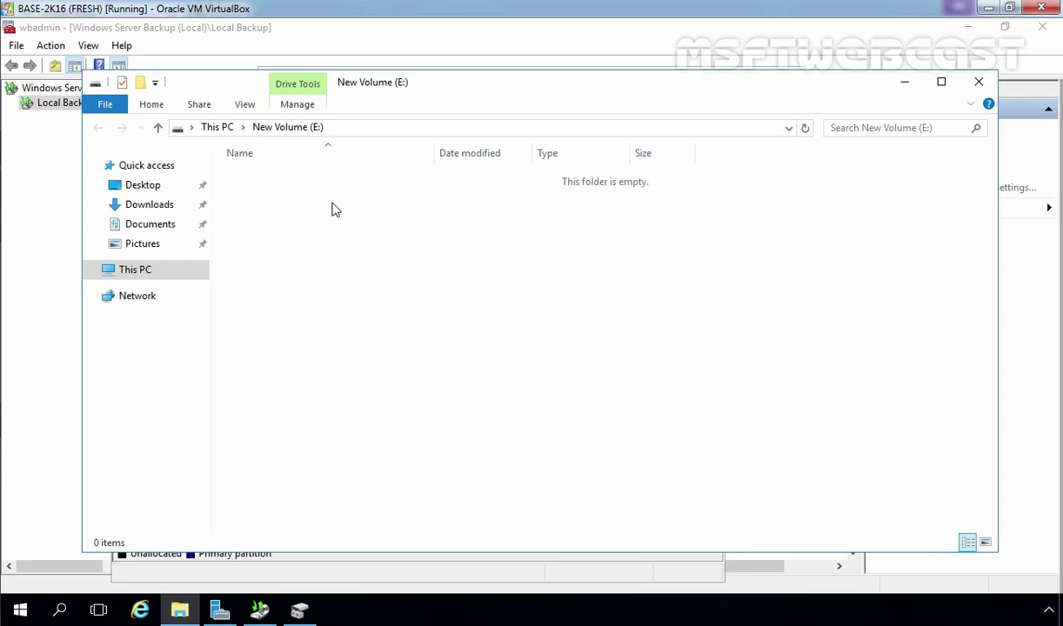
{"action": "left_click", "coordinate": [979, 82]}
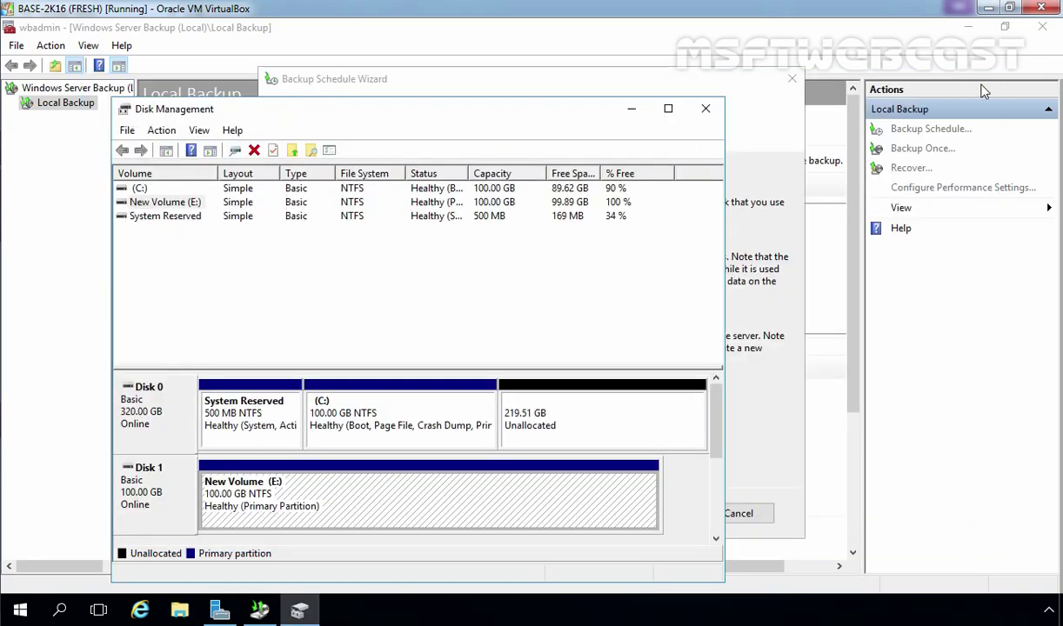
{"action": "left_click", "coordinate": [707, 110]}
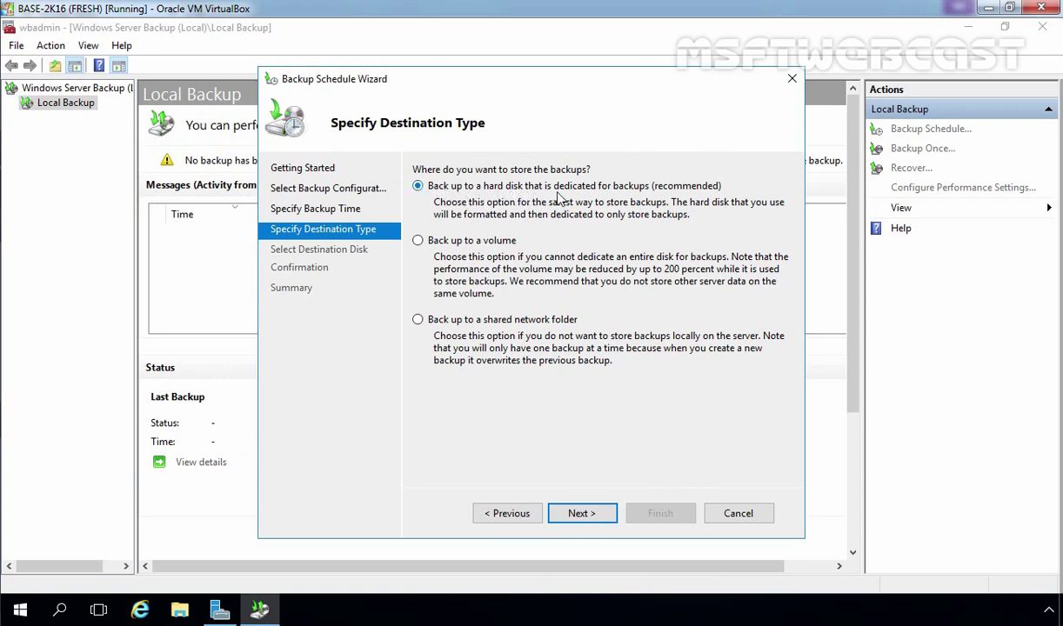
Keep the dedicated hard disk destination, add Disk 1 (VBOX HARDDISK) to the available disks and select it for storing backups
{"action": "left_click", "coordinate": [581, 515]}
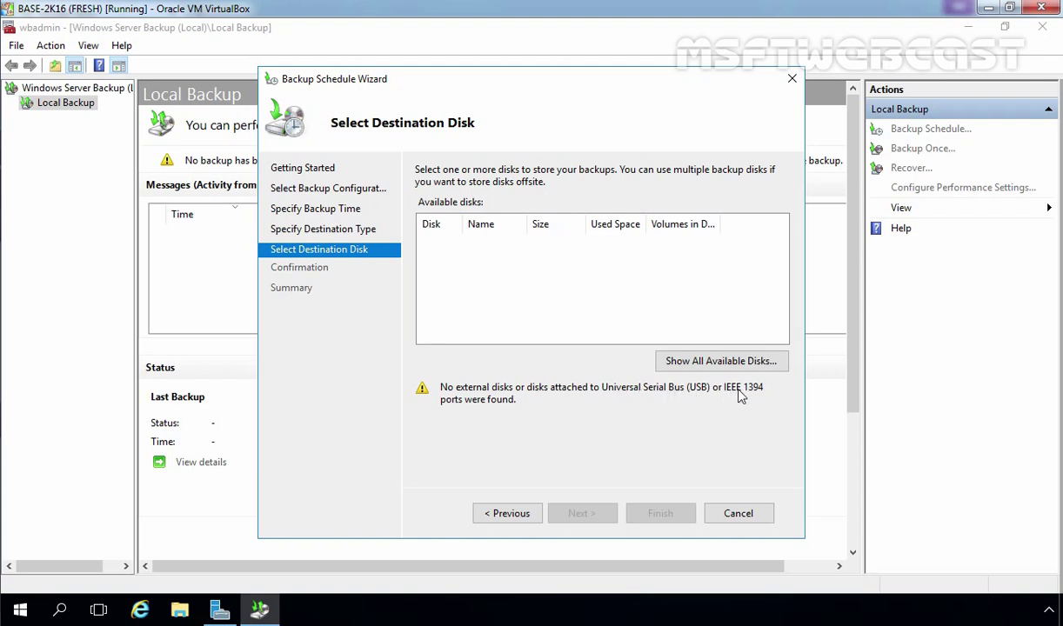
{"action": "left_click", "coordinate": [701, 366]}
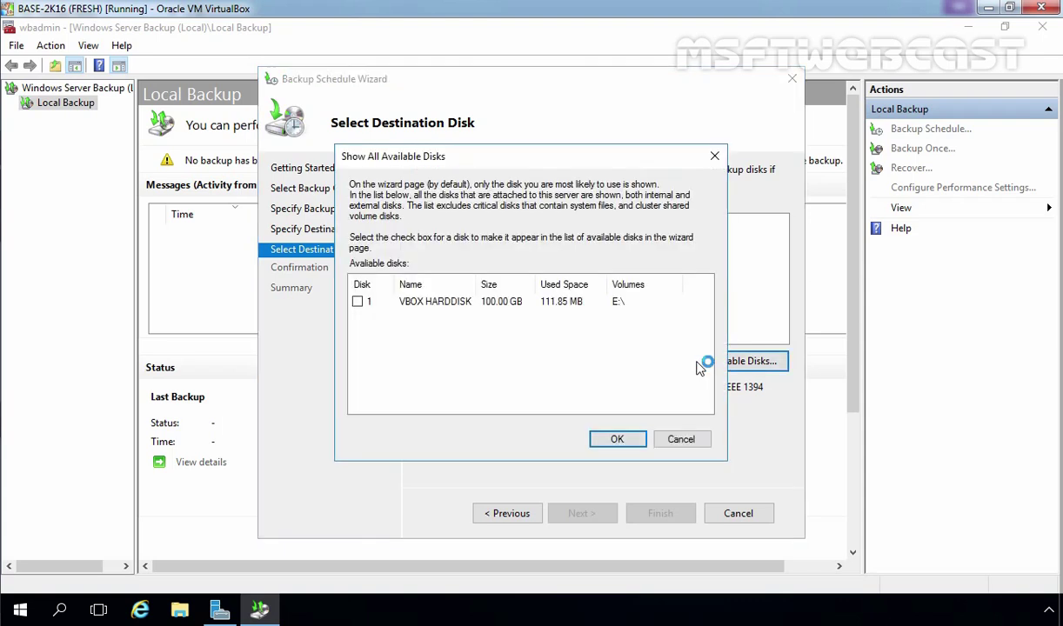
{"action": "left_click", "coordinate": [359, 303]}
{"action": "left_click", "coordinate": [614, 440]}
{"action": "left_click", "coordinate": [427, 244]}
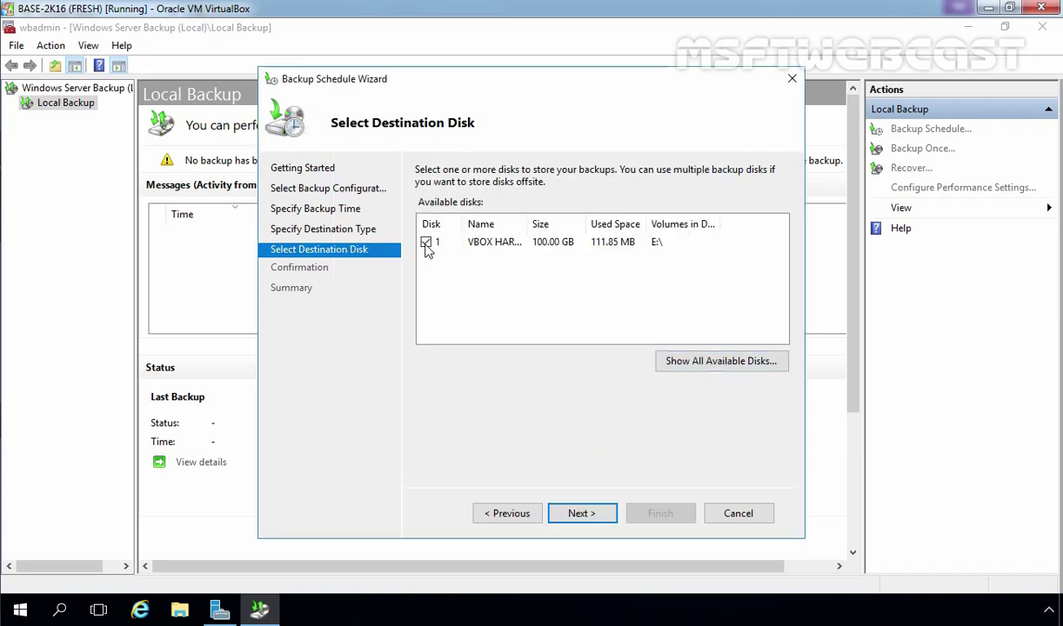
Agree to exclude New Volume (E:) from the backup and to reformat Disk 1, and finish creating the backup schedule
{"action": "left_click", "coordinate": [576, 514]}
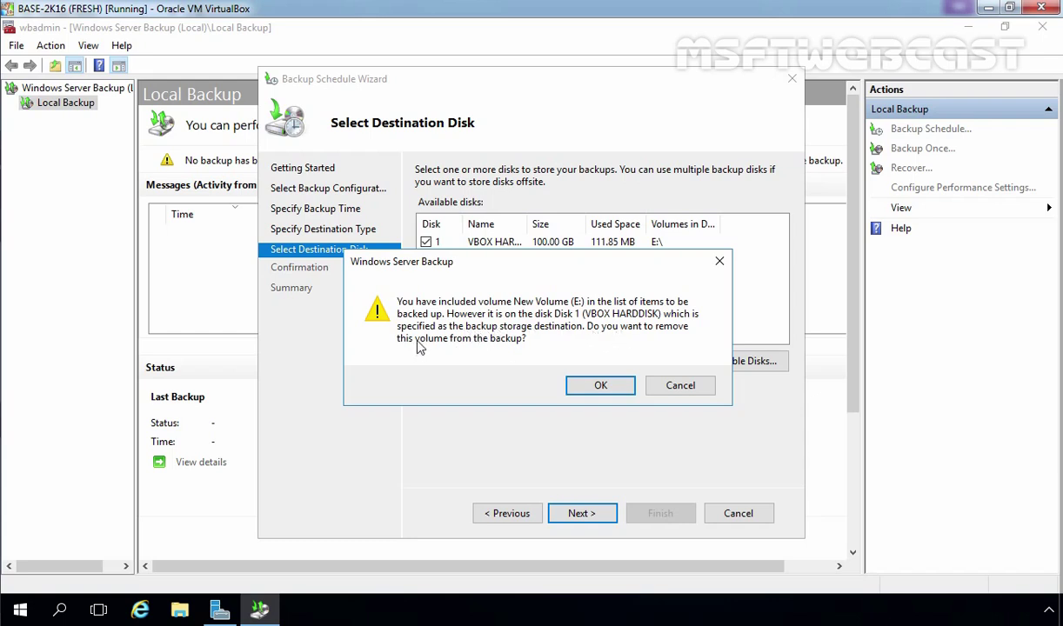
{"action": "left_click", "coordinate": [601, 387]}
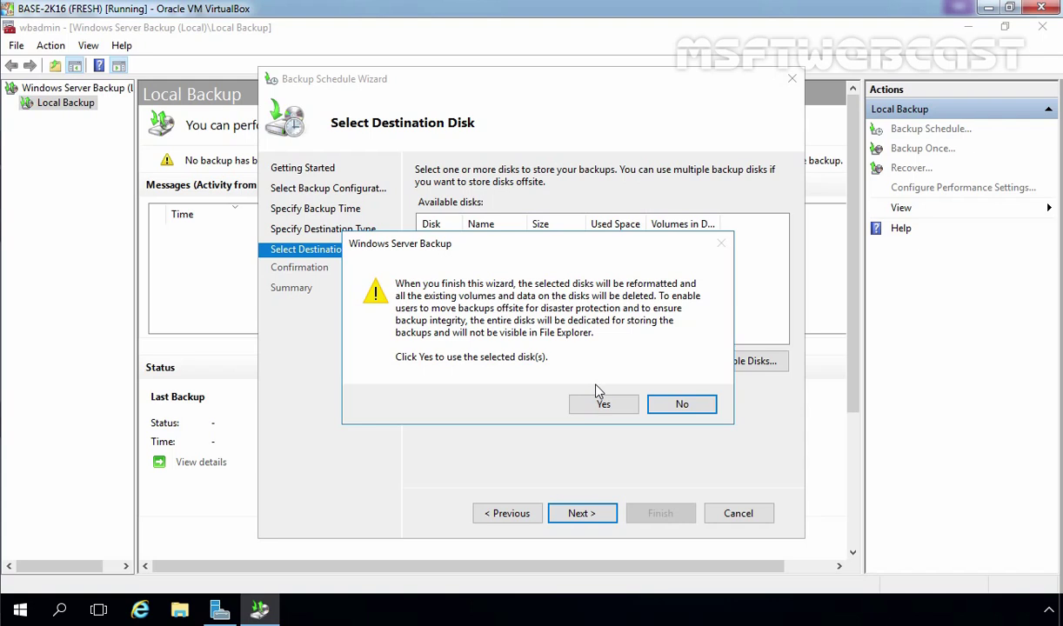
{"action": "left_click", "coordinate": [603, 404]}
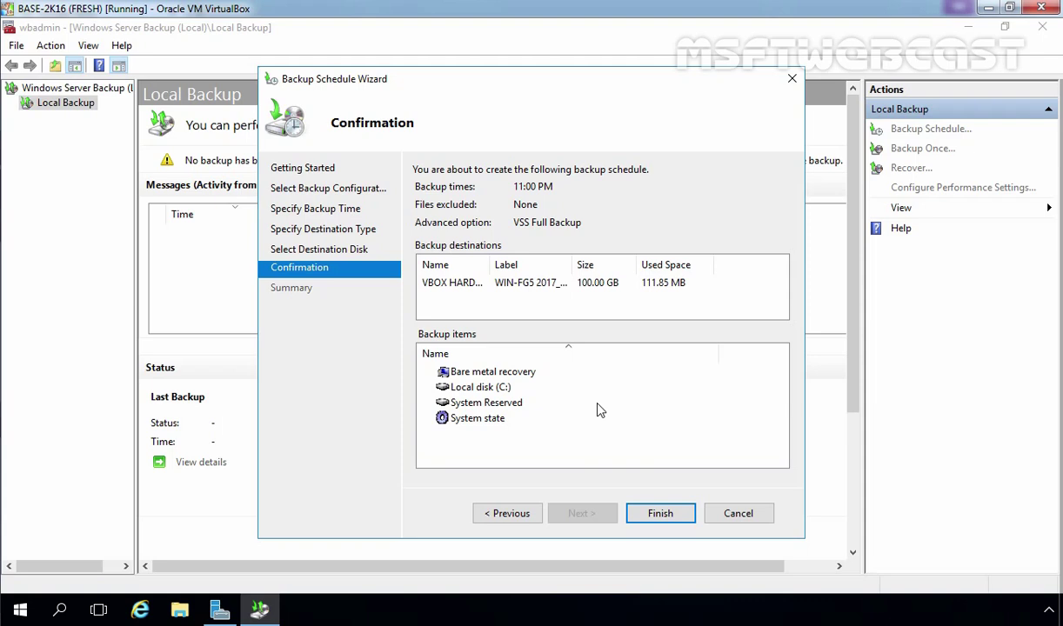
{"action": "left_click", "coordinate": [661, 514]}
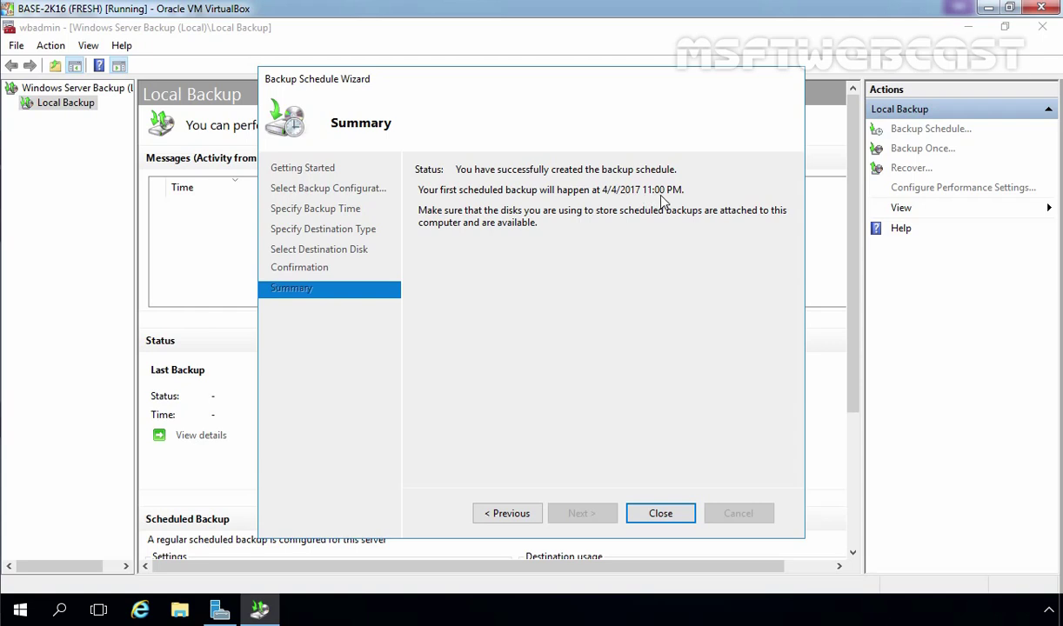
{"action": "left_click", "coordinate": [661, 515]}
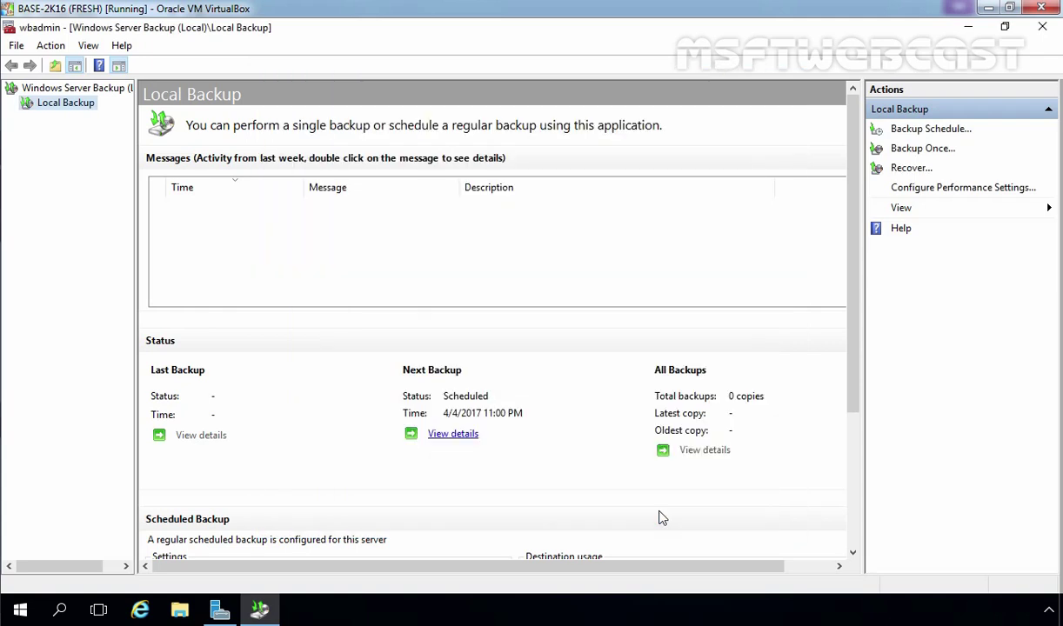
Examine the drives listed under This PC in File Explorer and the layout of Disk 1 in Disk Management
{"action": "left_click", "coordinate": [180, 613]}
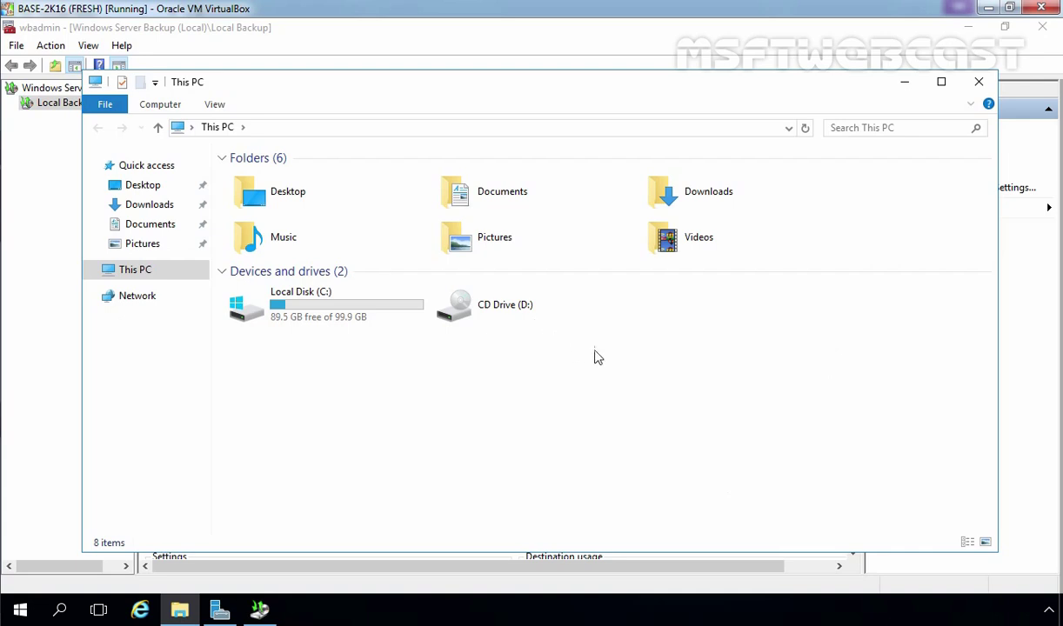
{"action": "left_click", "coordinate": [979, 81]}
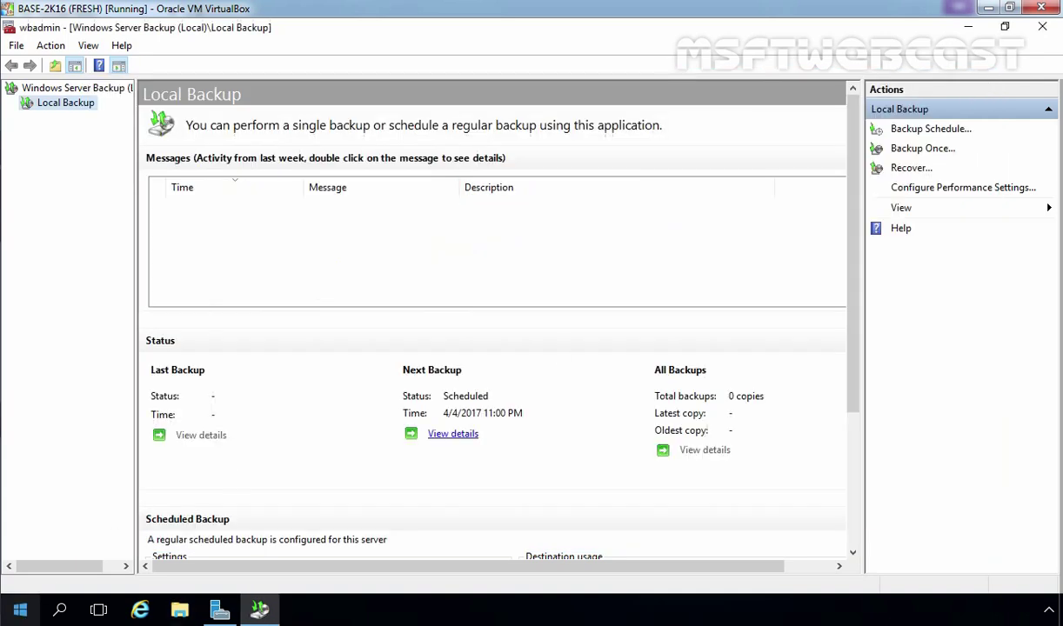
{"action": "right_click", "coordinate": [19, 610]}
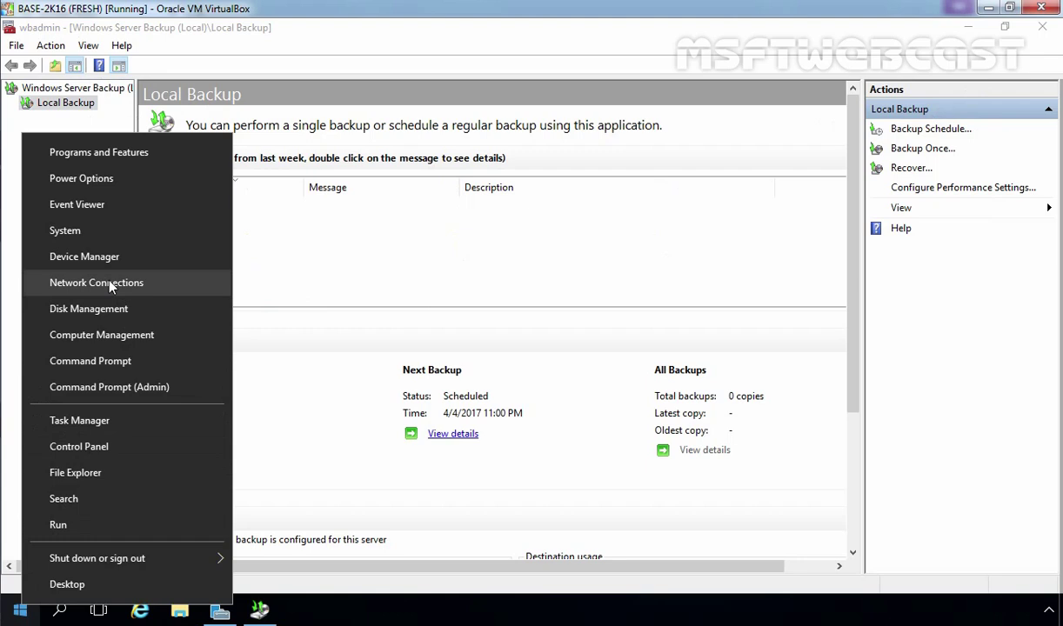
{"action": "left_click", "coordinate": [91, 309]}
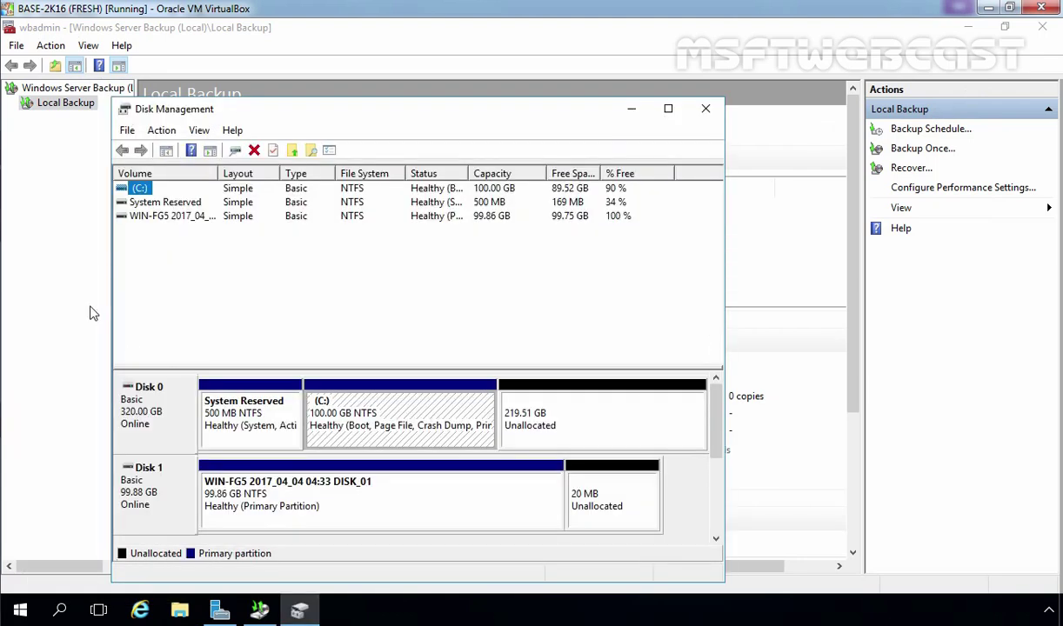